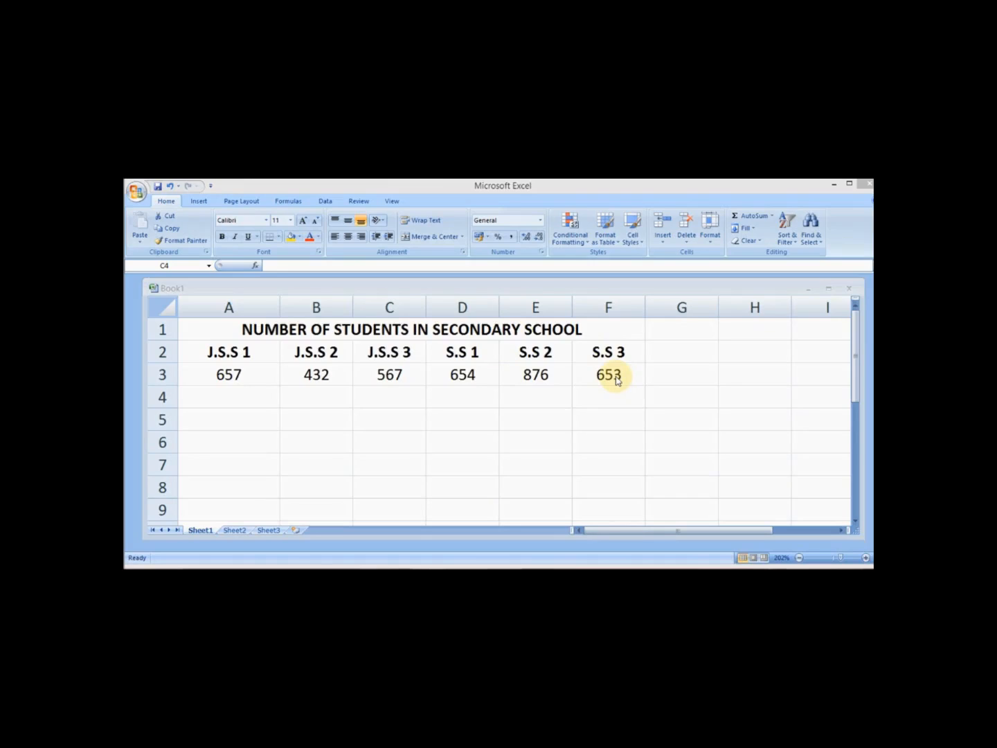
Step: Insert a 2-D clustered column chart from the class names and student numbers in A2:F3
{"action": "left_click", "coordinate": [201, 203]}
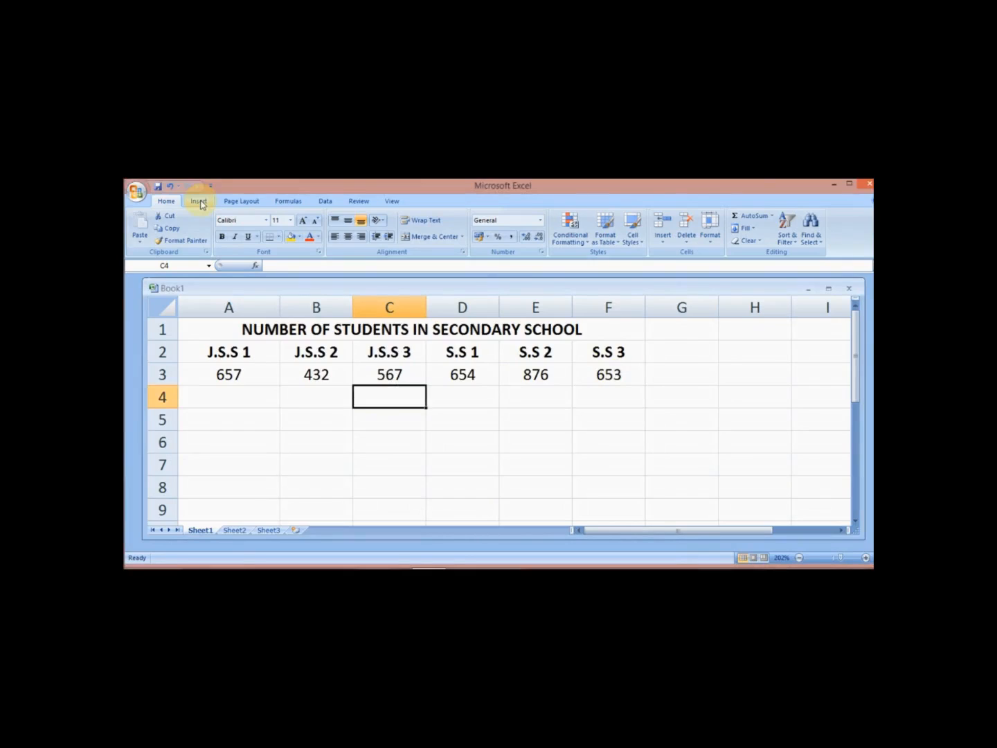
{"action": "left_click", "coordinate": [231, 349]}
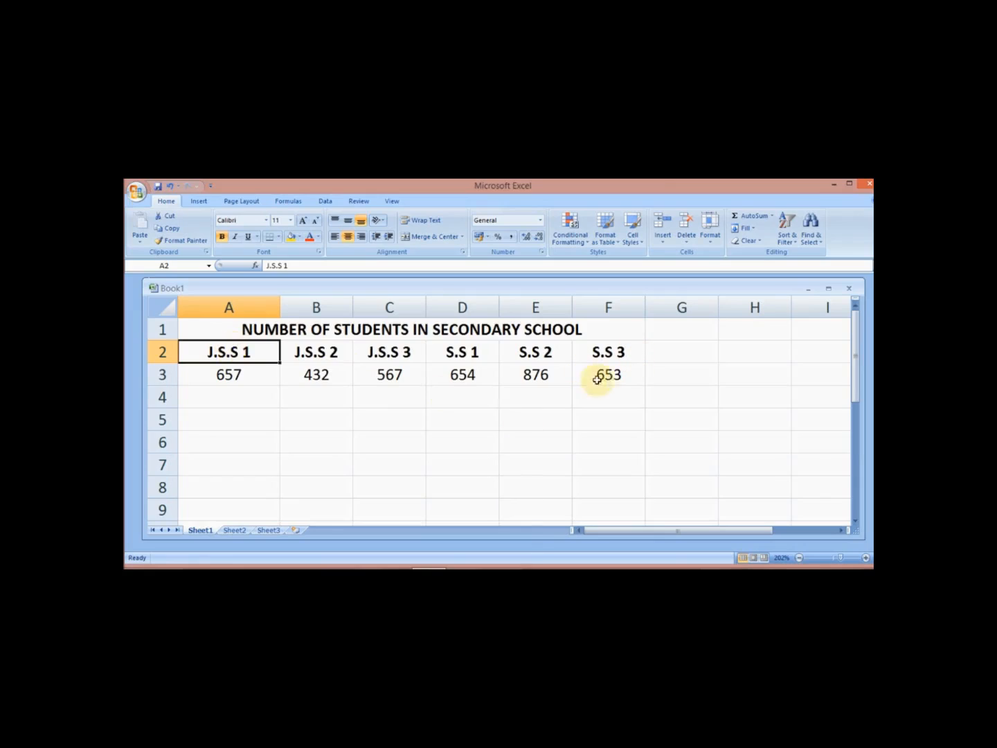
{"action": "left_click", "coordinate": [621, 377], "text": "shift"}
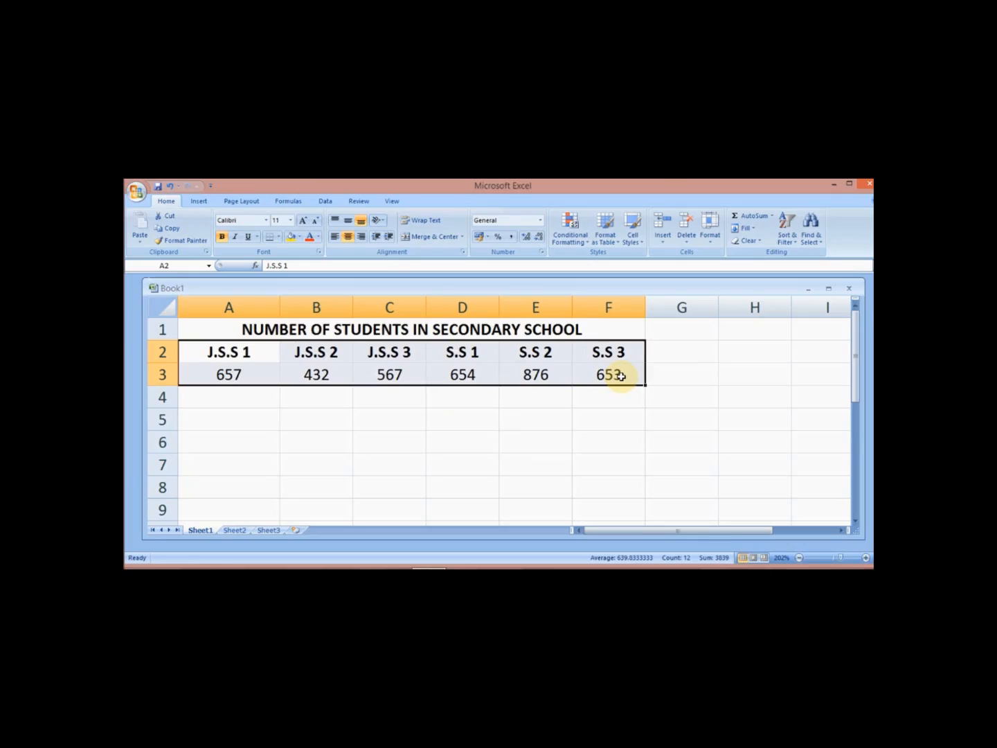
{"action": "left_click", "coordinate": [201, 203]}
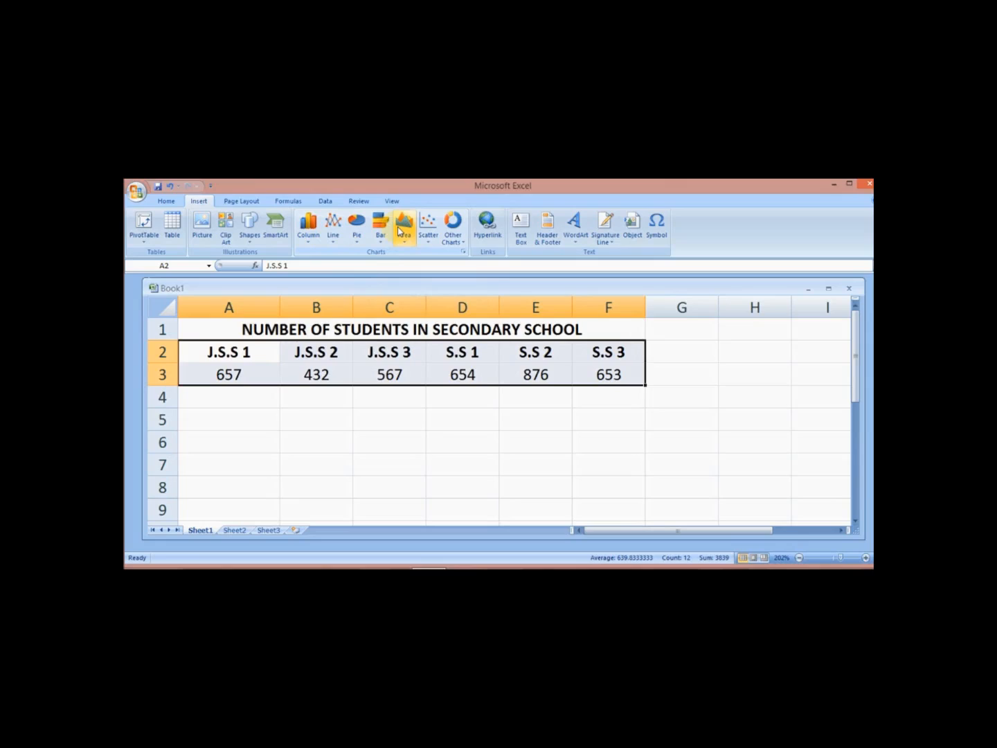
{"action": "left_click", "coordinate": [308, 239]}
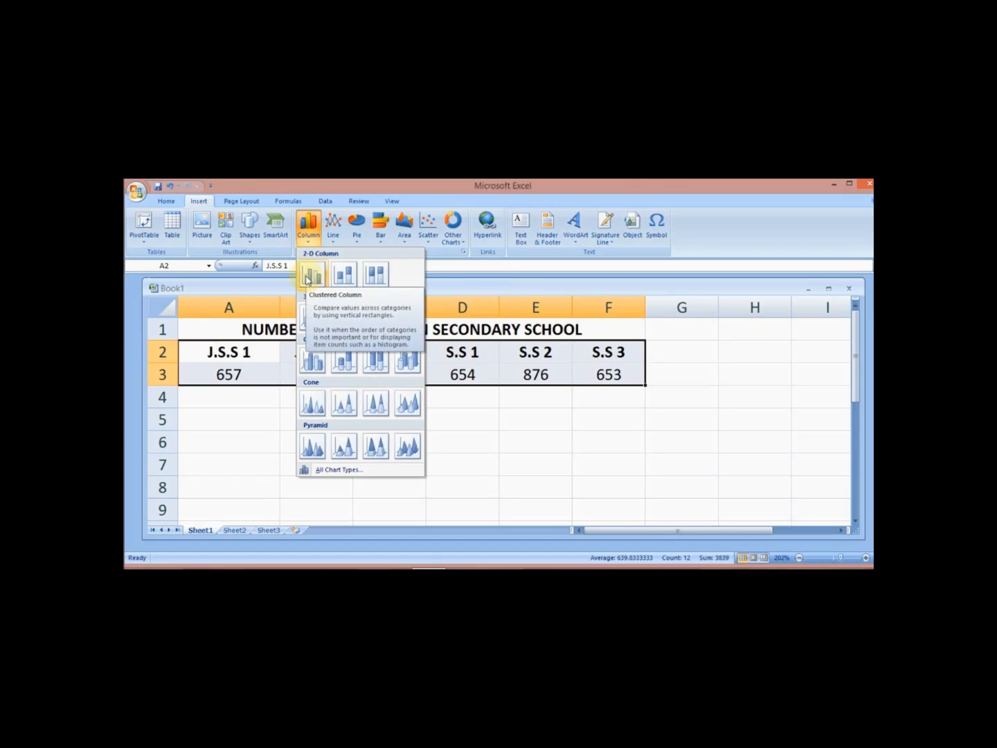
{"action": "left_click", "coordinate": [307, 277]}
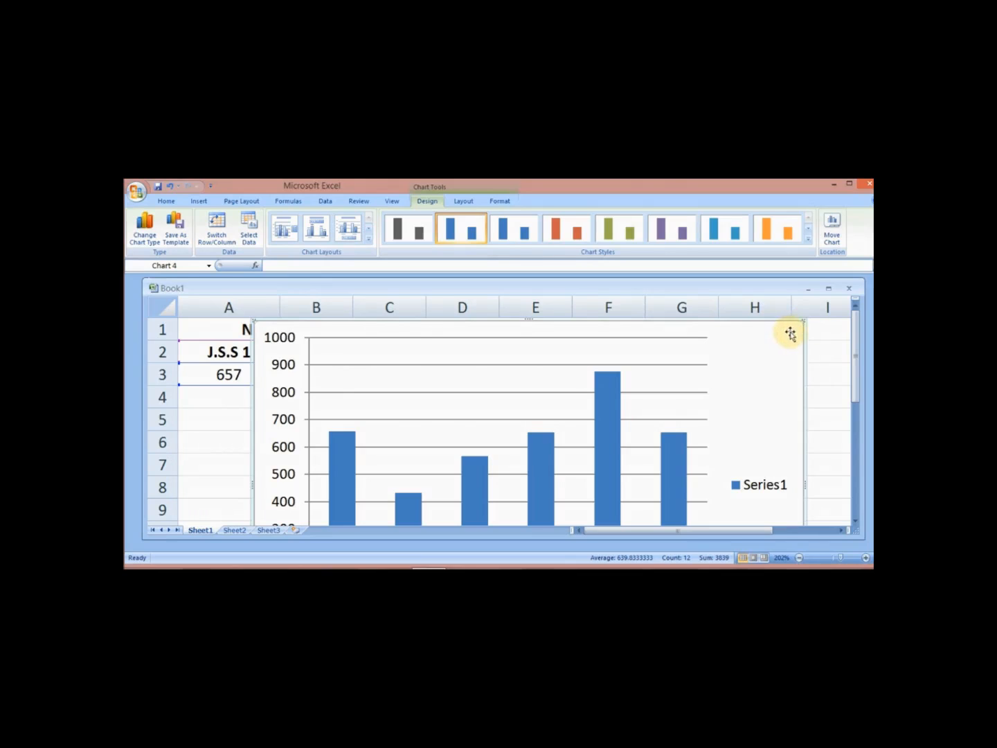
Step: Resize and move the chart so it sits directly below the data table from row 4, spanning columns A to F
{"action": "left_click_drag", "start_coordinate": [806, 320], "coordinate": [592, 360]}
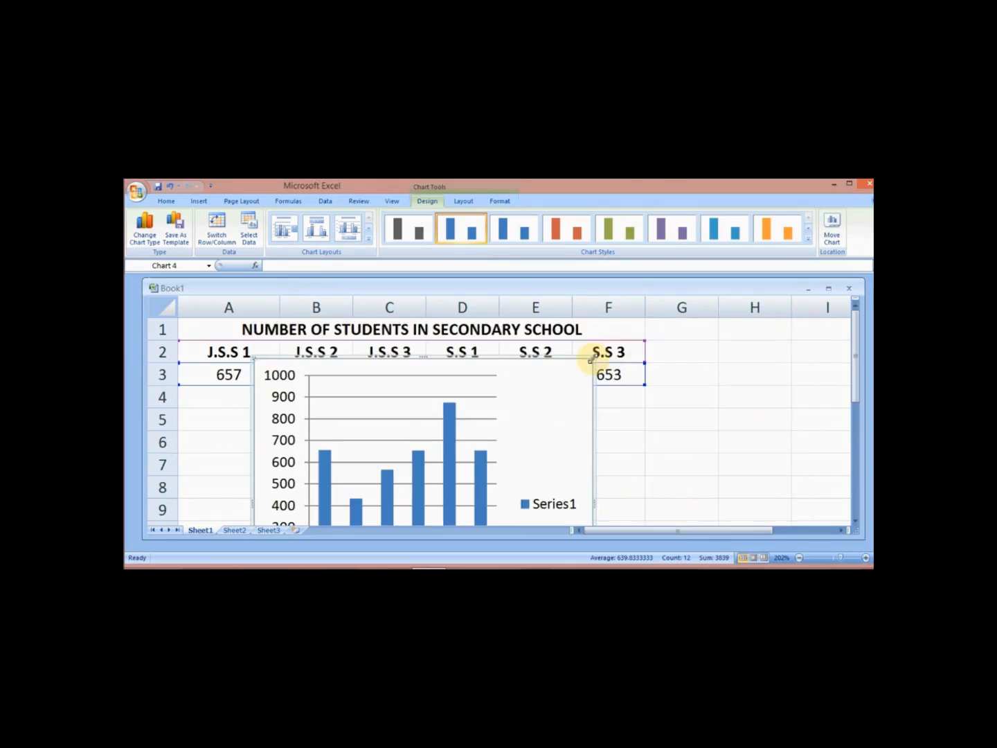
{"action": "left_click_drag", "start_coordinate": [558, 358], "coordinate": [483, 389]}
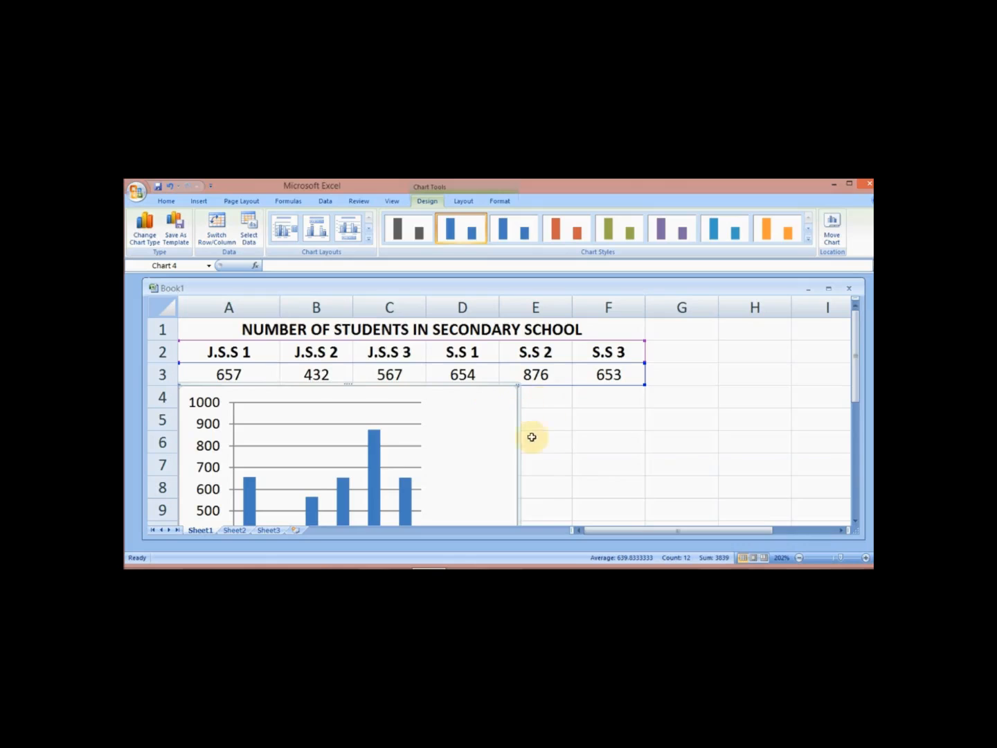
{"action": "left_click", "coordinate": [857, 520]}
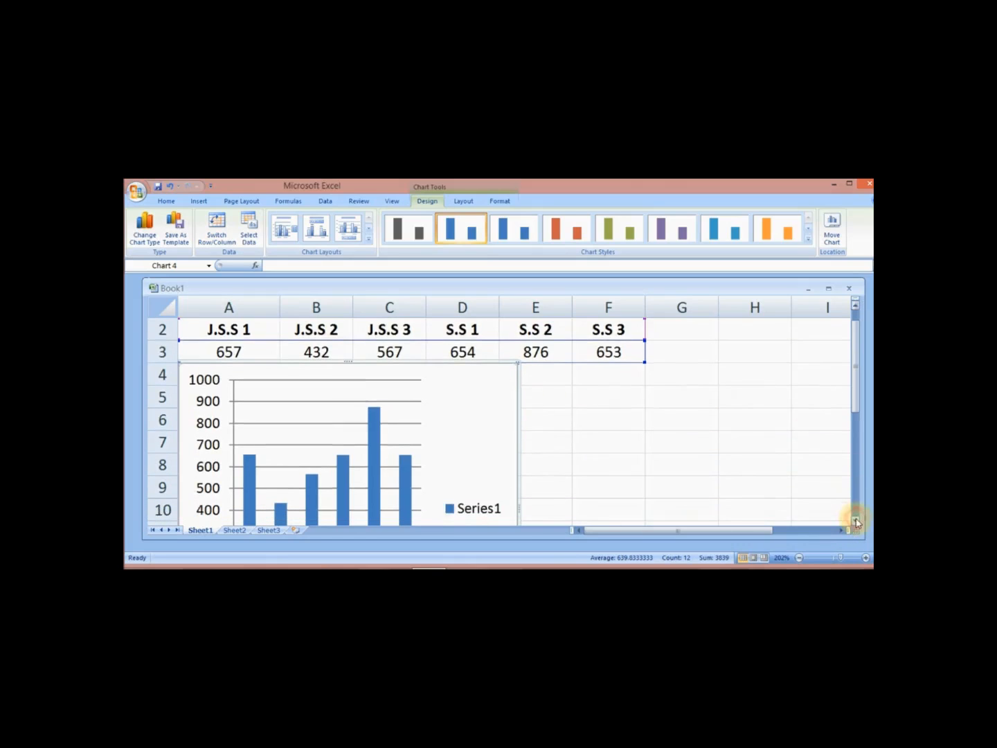
{"action": "left_click", "coordinate": [855, 521]}
{"action": "left_click", "coordinate": [856, 521]}
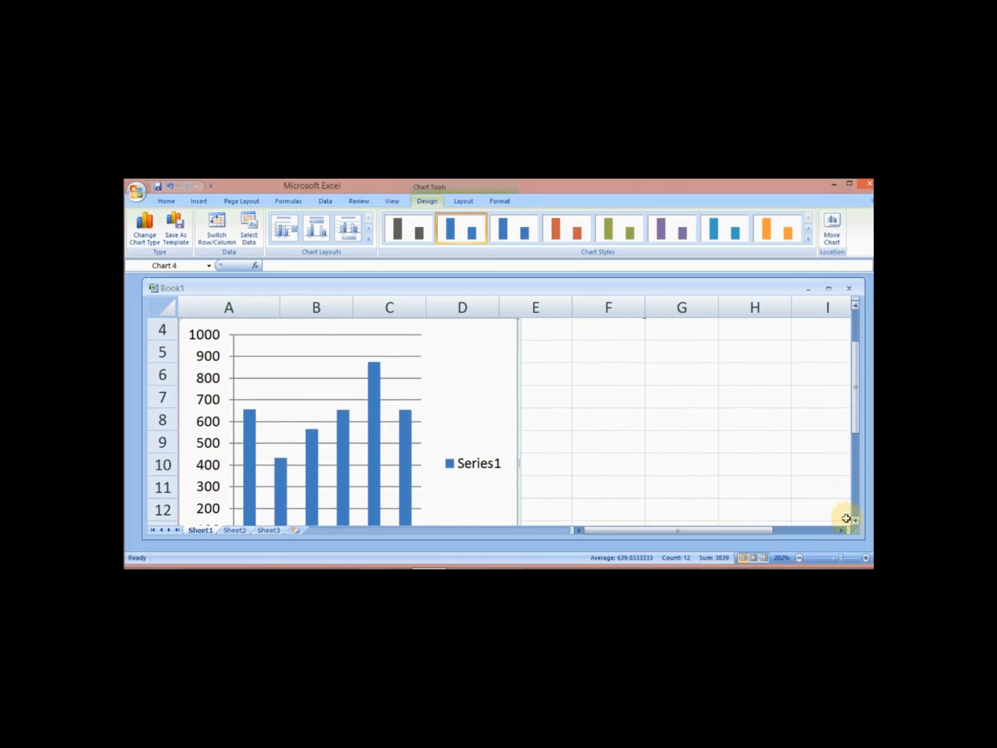
{"action": "left_click_drag", "start_coordinate": [520, 464], "coordinate": [643, 463]}
Step: Shorten the chart so it ends at row 13, and restore its width to the outer edge of column F
{"action": "left_click_drag", "start_coordinate": [856, 362], "coordinate": [856, 344]}
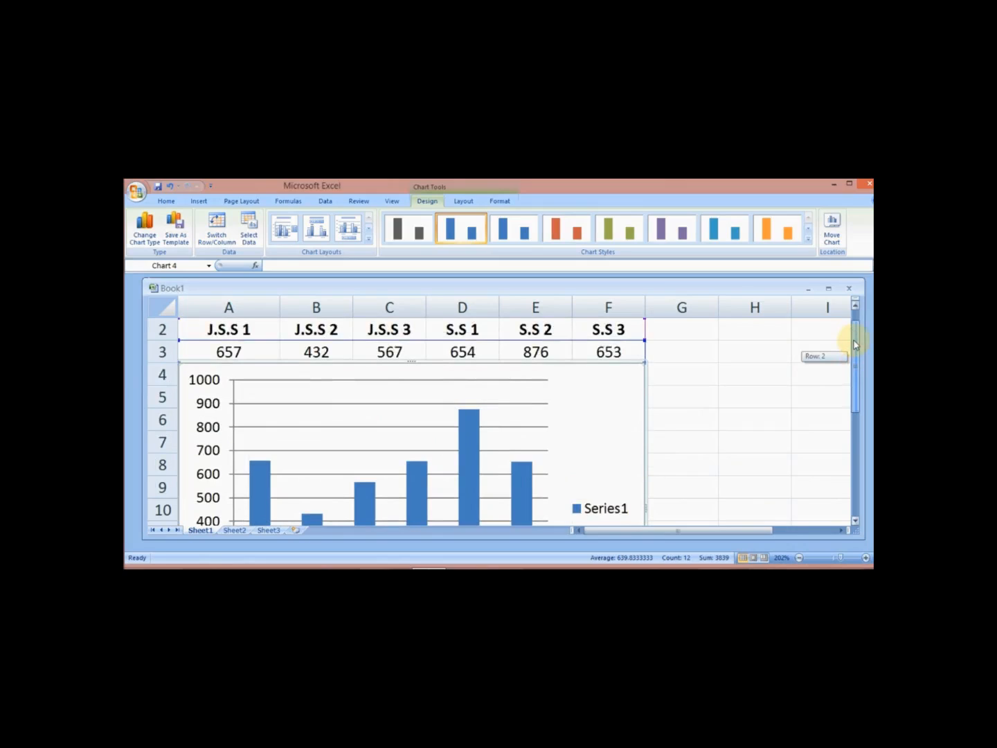
{"action": "left_click_drag", "start_coordinate": [855, 345], "coordinate": [855, 405]}
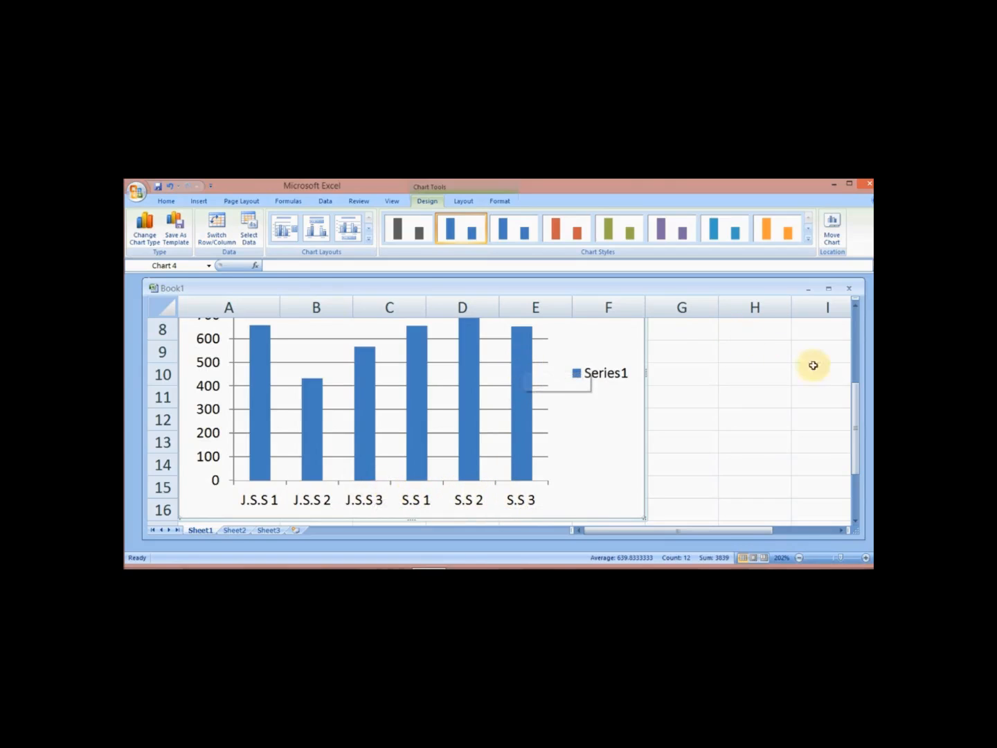
{"action": "left_click_drag", "start_coordinate": [643, 517], "coordinate": [643, 516]}
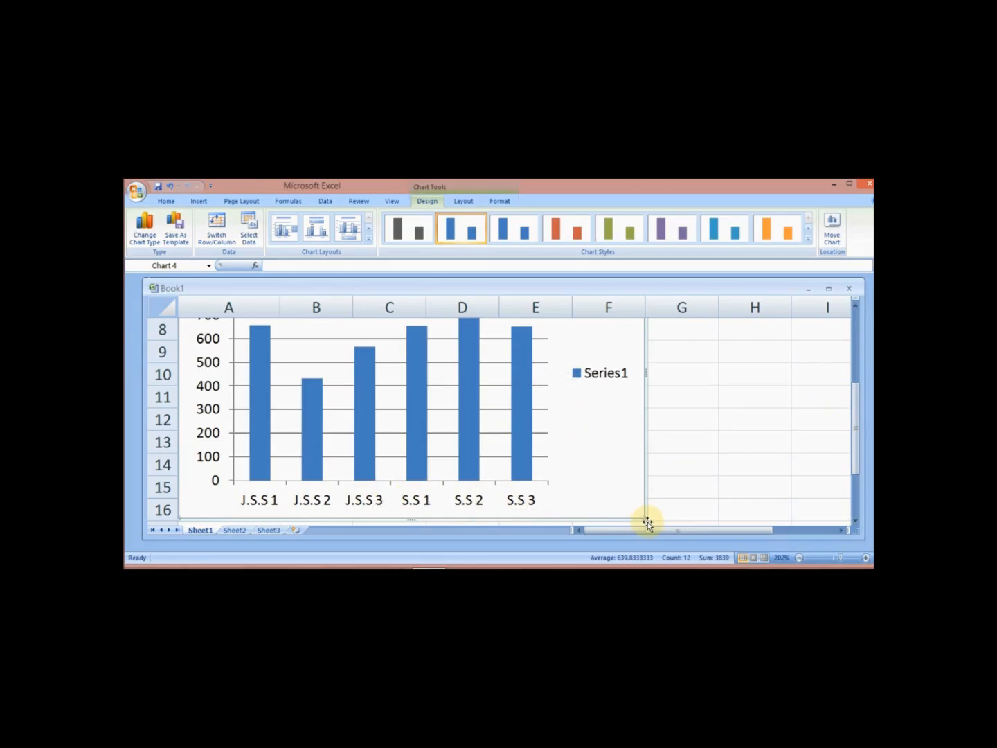
{"action": "left_click_drag", "start_coordinate": [644, 518], "coordinate": [602, 453]}
{"action": "left_click_drag", "start_coordinate": [603, 452], "coordinate": [602, 452]}
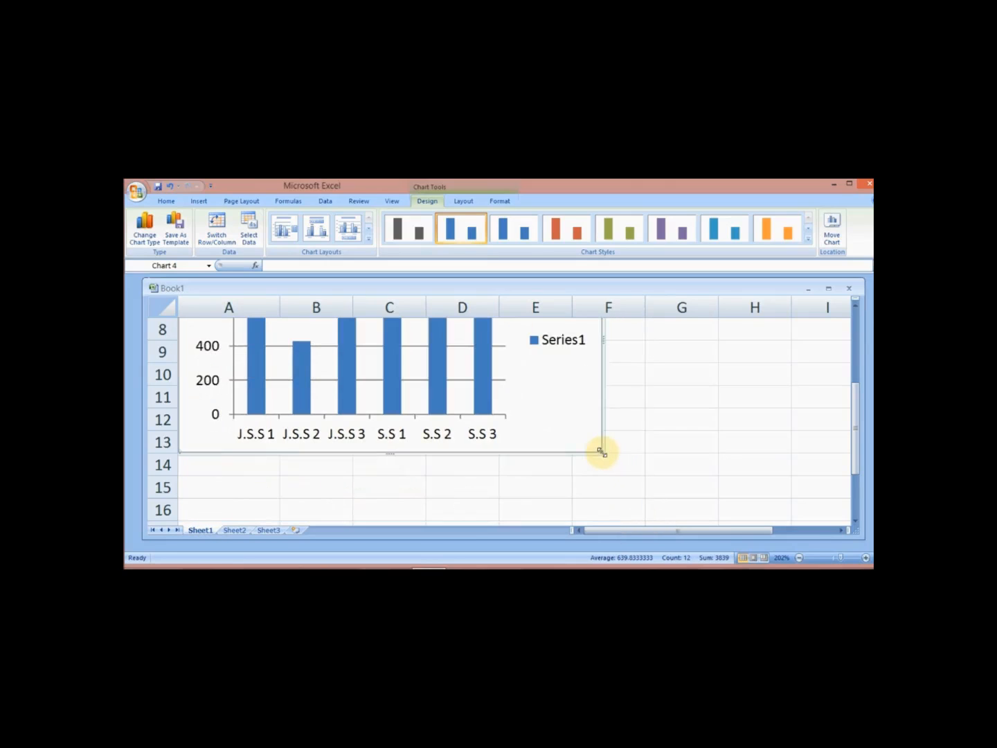
{"action": "left_click_drag", "start_coordinate": [856, 413], "coordinate": [859, 345]}
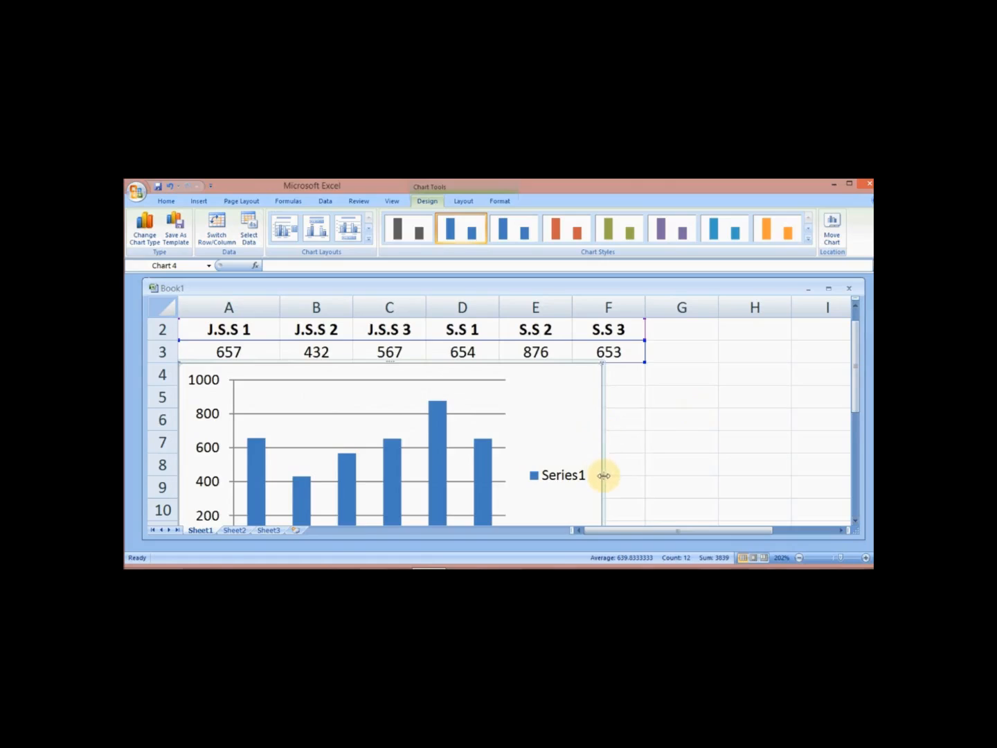
{"action": "left_click_drag", "start_coordinate": [601, 474], "coordinate": [645, 475]}
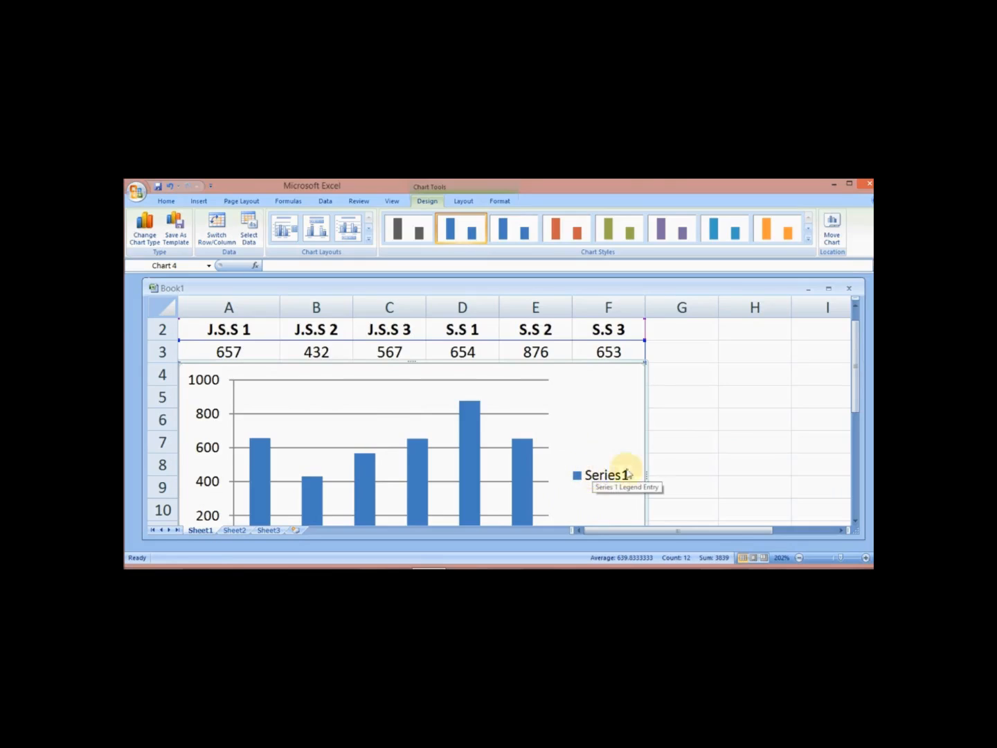
Step: Delete the Series1 legend from the column chart
{"action": "scroll", "coordinate": [856, 400], "scroll_direction": "up", "scroll_amount": 1}
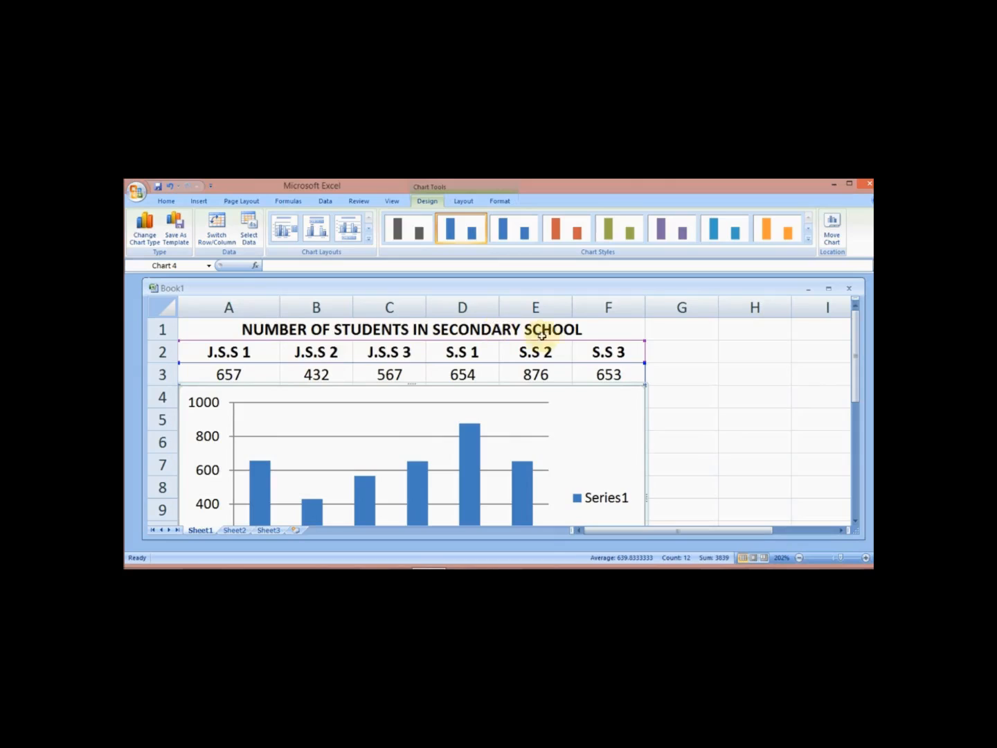
{"action": "left_click", "coordinate": [602, 496]}
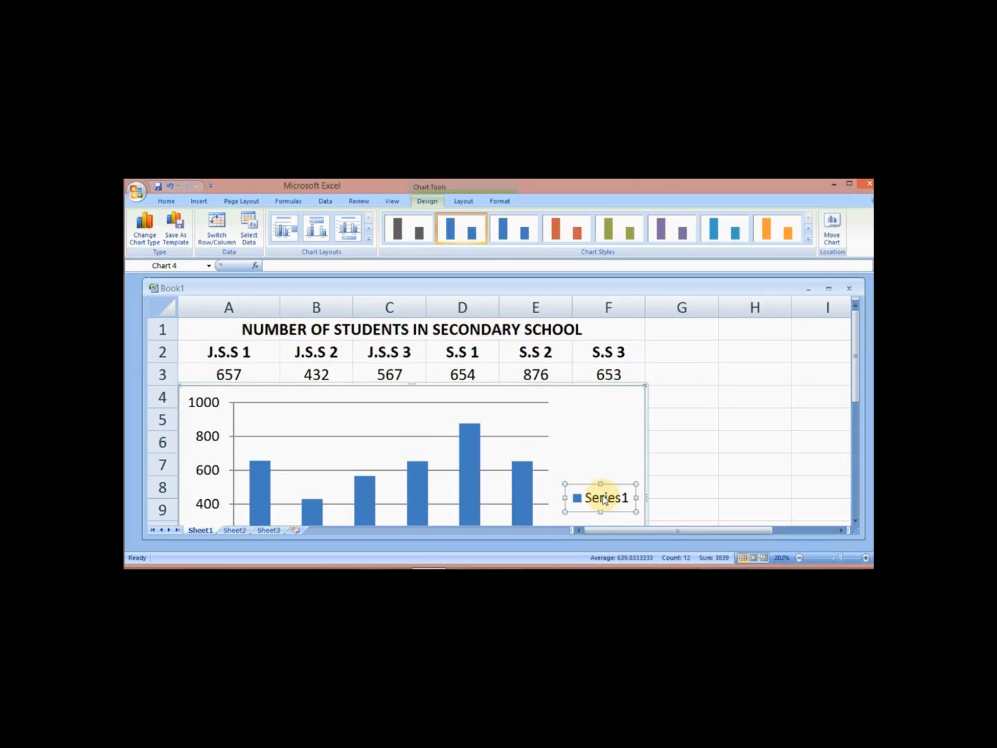
{"action": "right_click", "coordinate": [604, 501]}
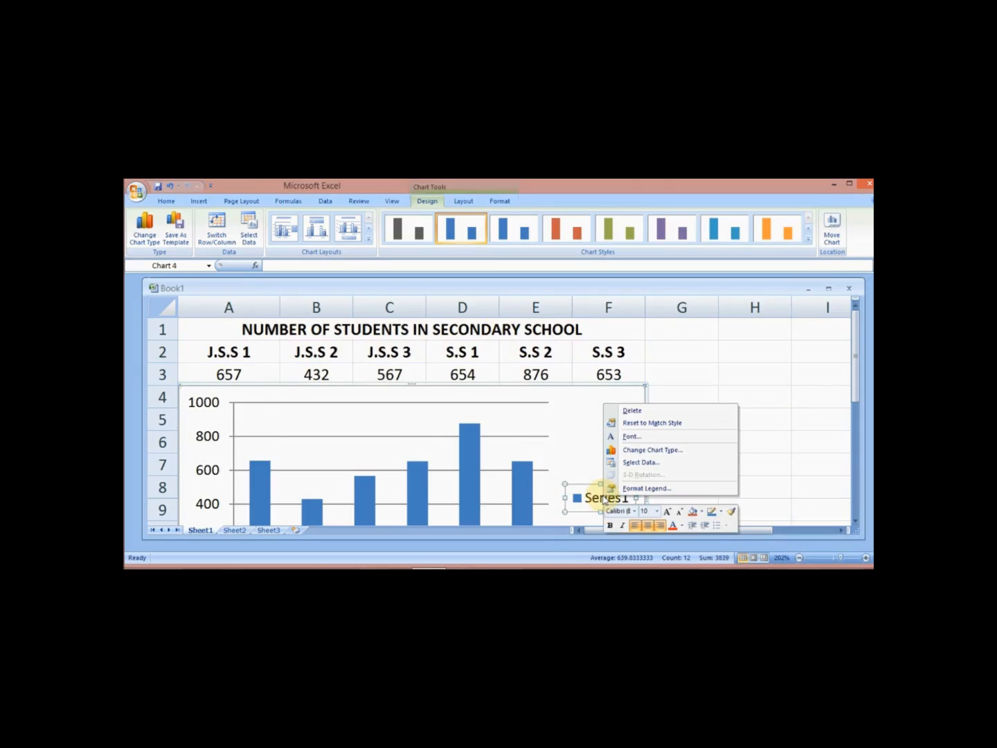
{"action": "left_click", "coordinate": [684, 410]}
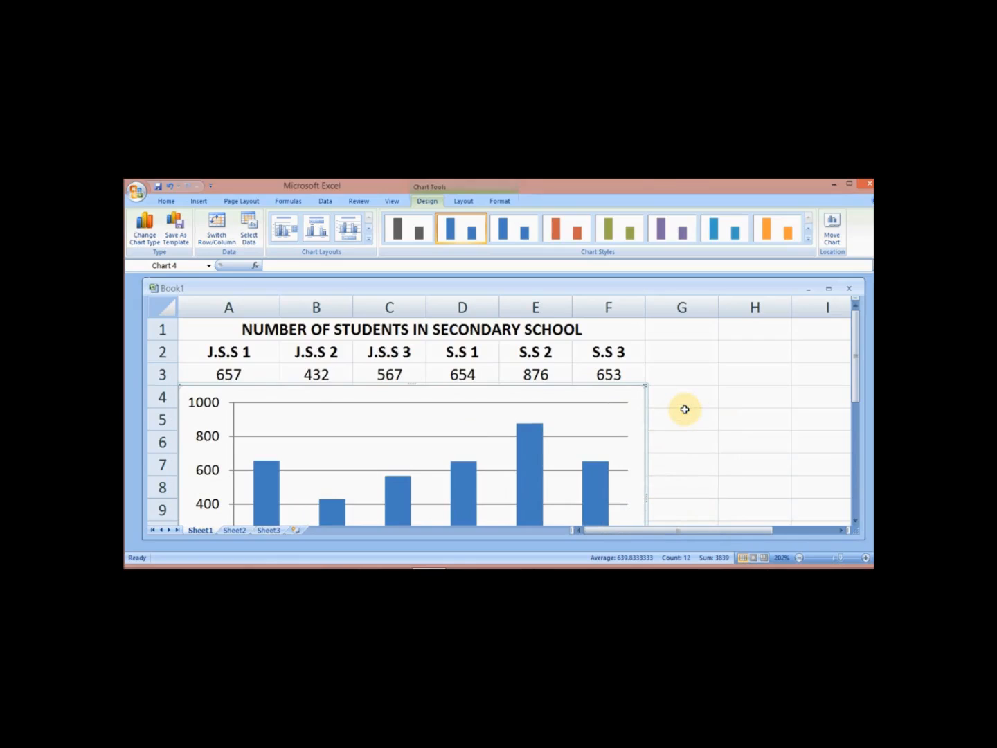
Step: Narrow the chart's plot area to leave blank space between the last column and the chart's outer edge
{"action": "left_click", "coordinate": [607, 411]}
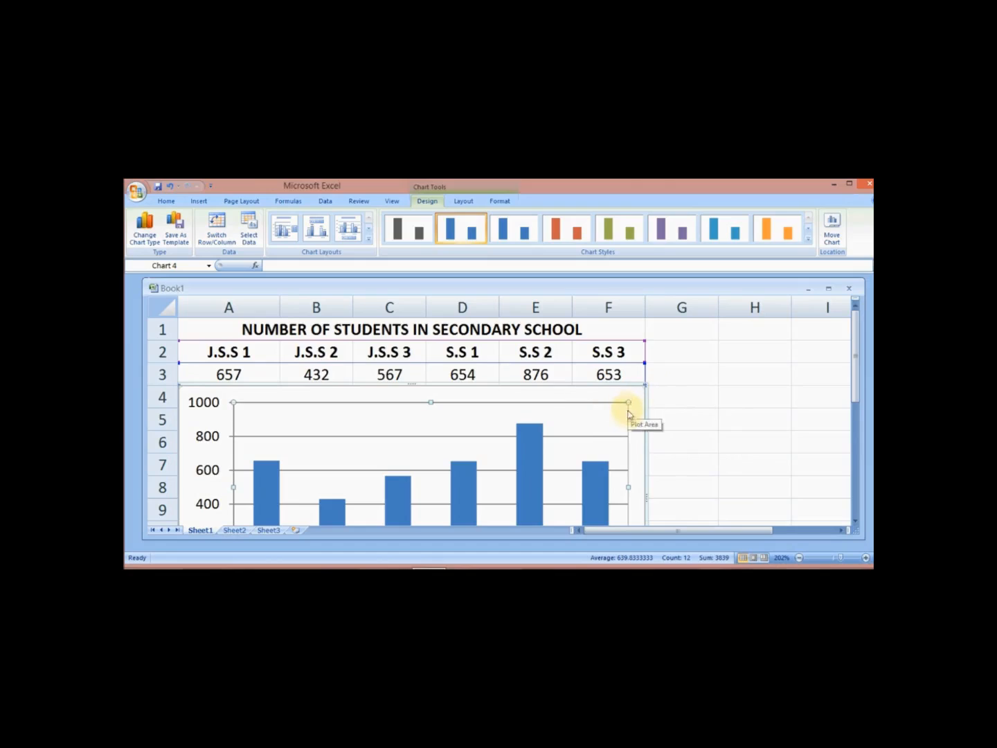
{"action": "left_click_drag", "start_coordinate": [629, 402], "coordinate": [513, 411]}
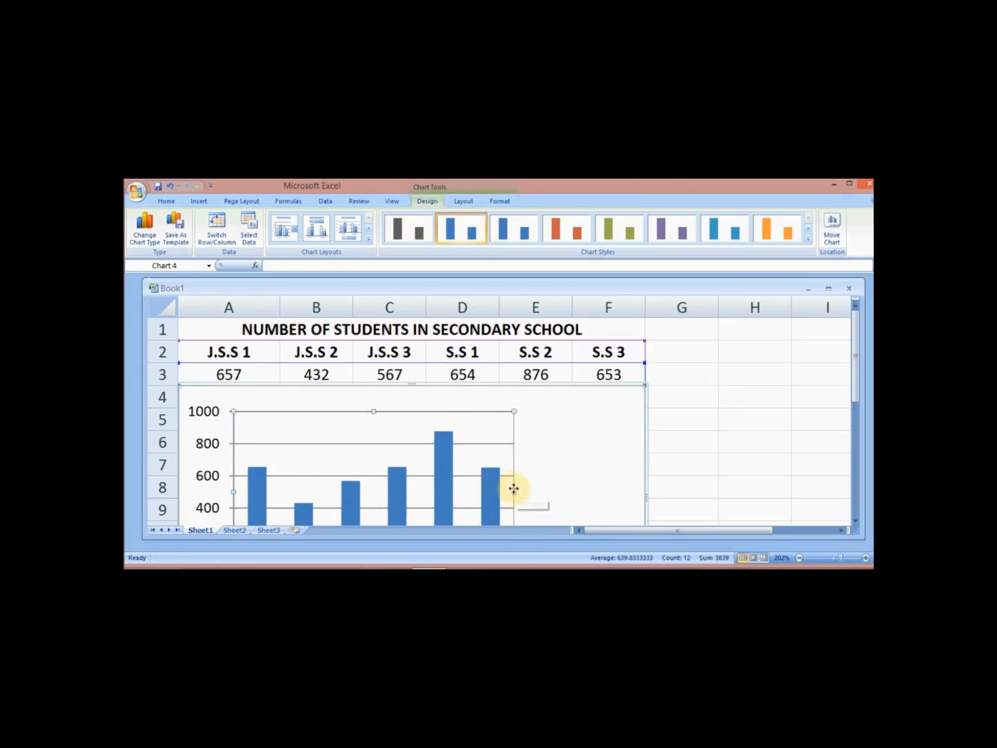
{"action": "left_click_drag", "start_coordinate": [514, 491], "coordinate": [526, 491]}
{"action": "left_click_drag", "start_coordinate": [526, 491], "coordinate": [537, 492]}
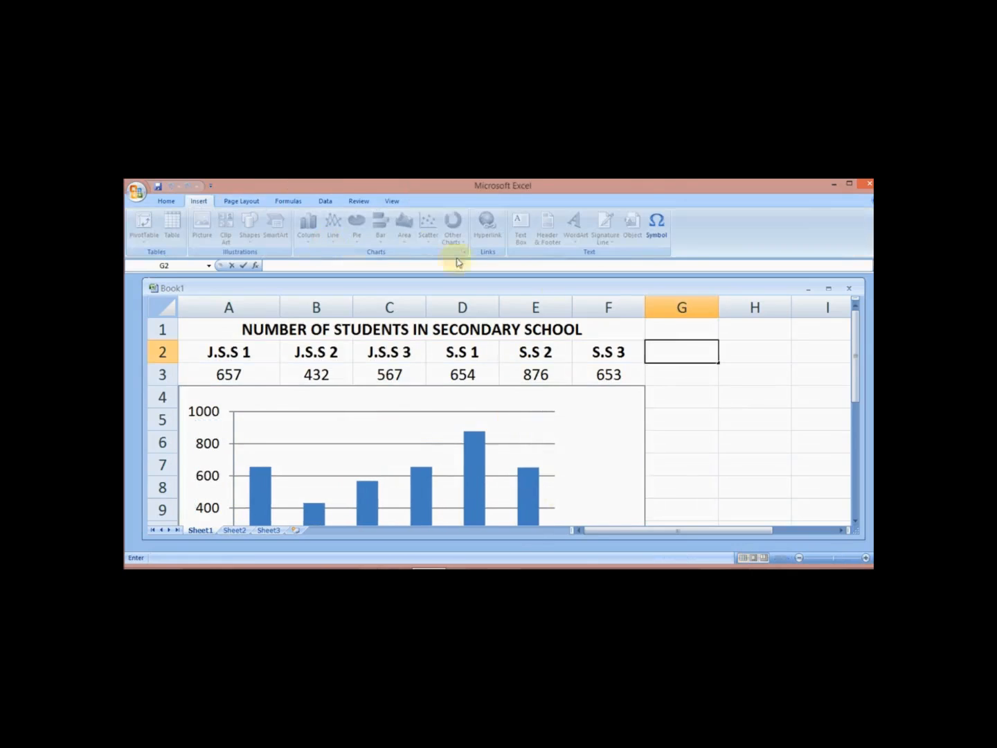
Step: Insert a text box inside the chart in the blank space beside the plot area
{"action": "left_click", "coordinate": [166, 203]}
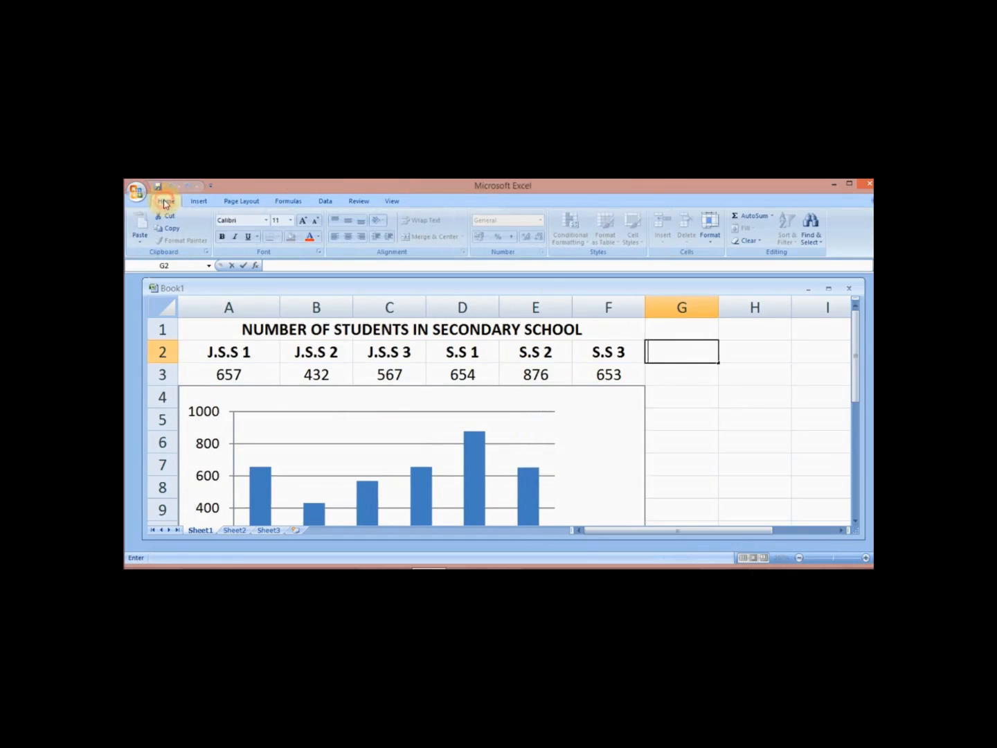
{"action": "left_click", "coordinate": [493, 415]}
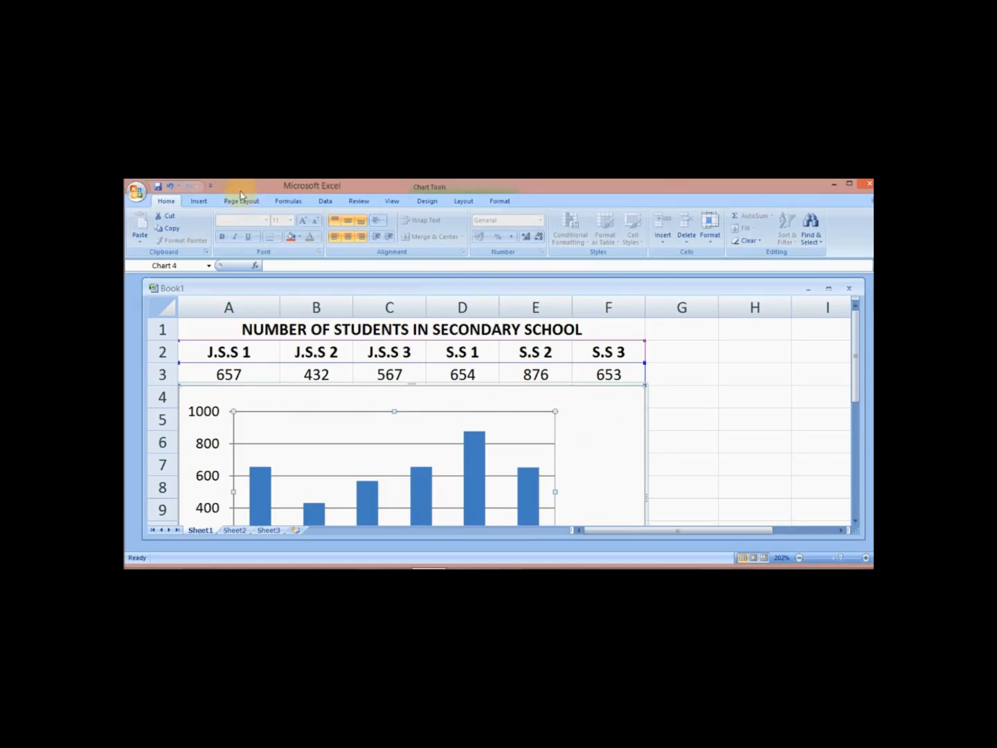
{"action": "left_click", "coordinate": [202, 202]}
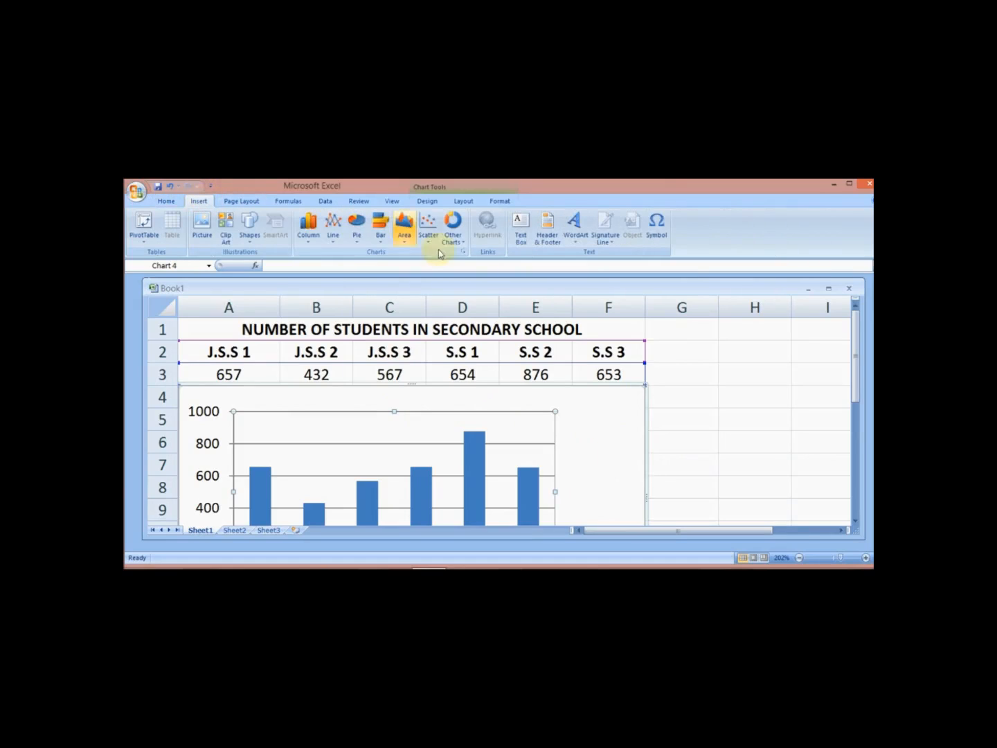
{"action": "left_click", "coordinate": [521, 243]}
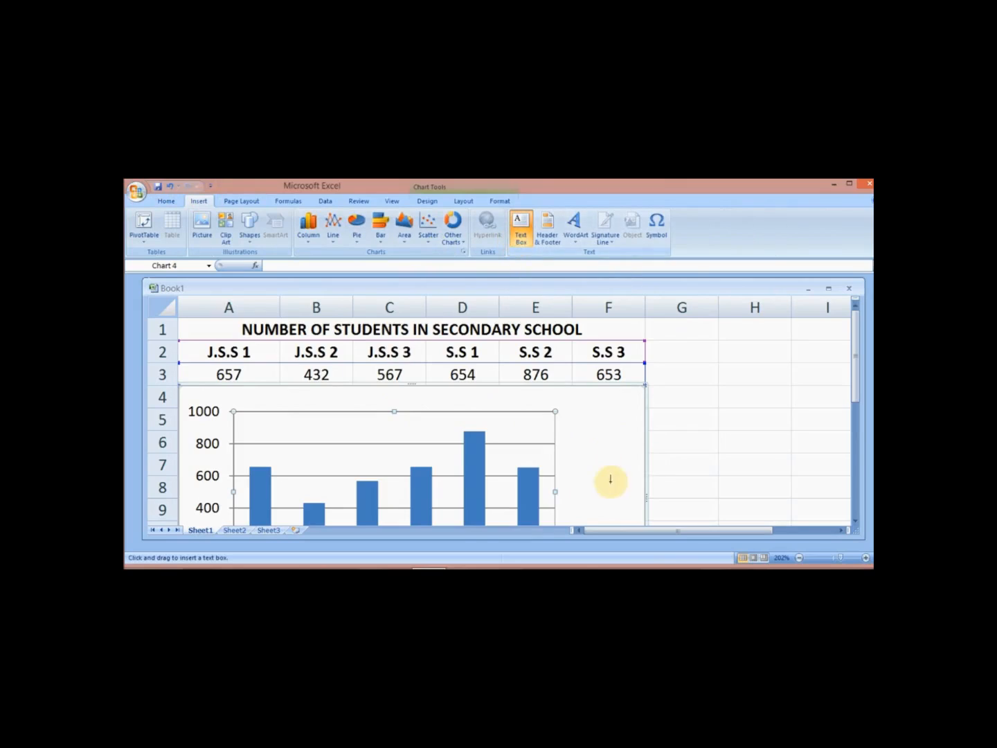
{"action": "left_click", "coordinate": [563, 445]}
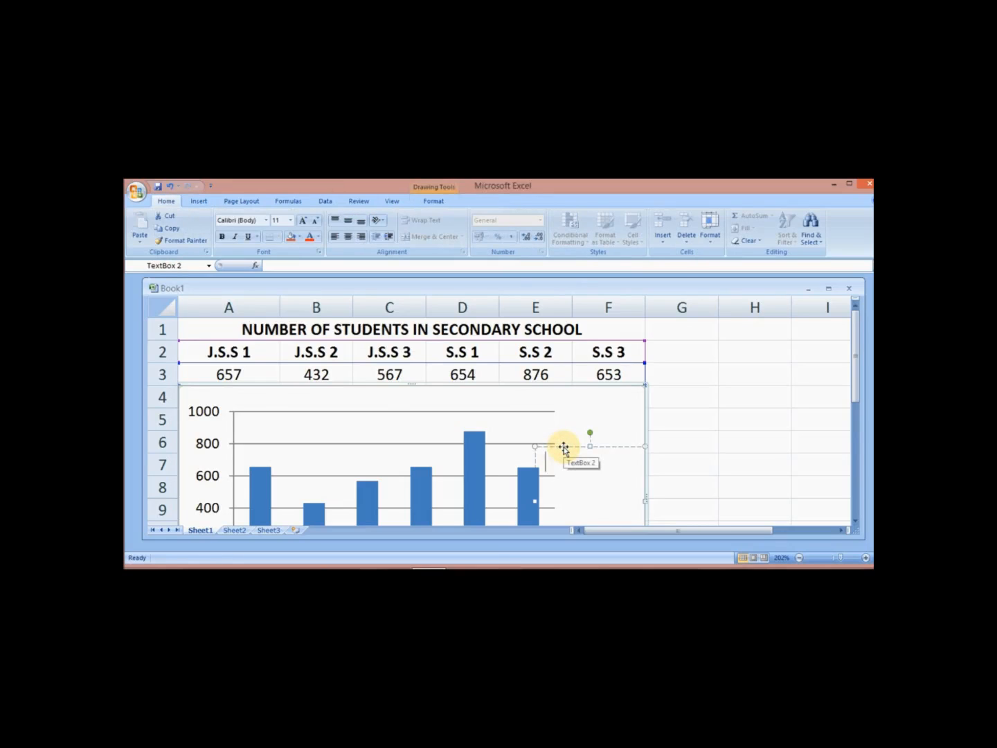
Step: Enter the caption "NUMBER OF STUDENTS IN SECONDARY SCHOOL" in the chart's text box
{"action": "type", "text": "NUMBER OF STUDN"}
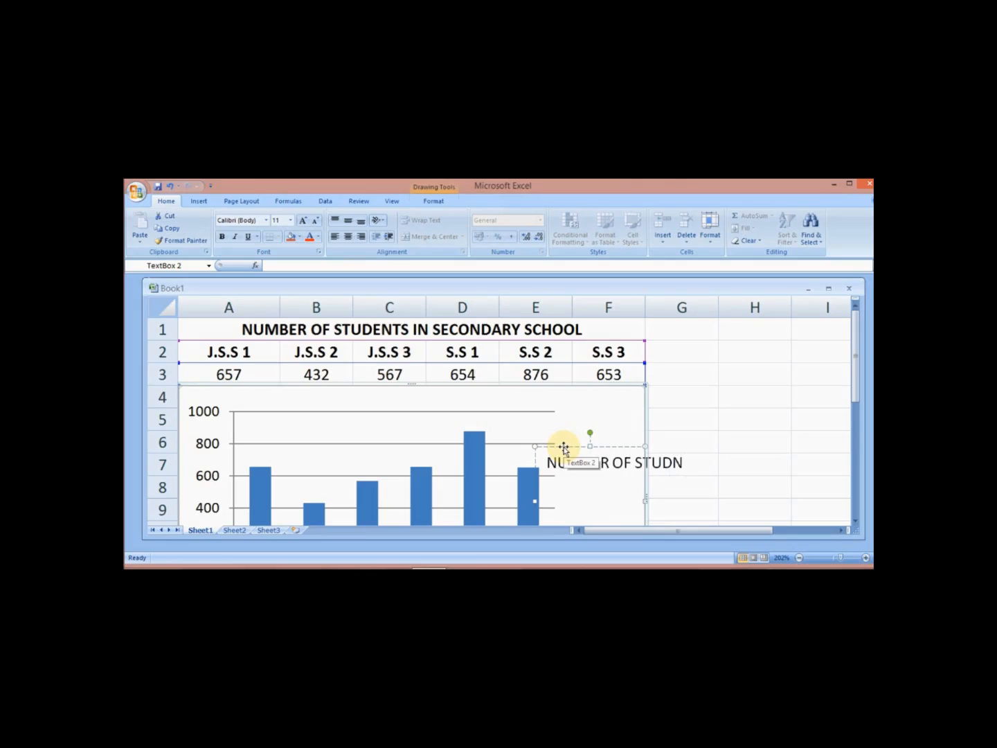
{"action": "key", "text": "BackSpace"}
{"action": "type", "text": "ENTS IN SECO"}
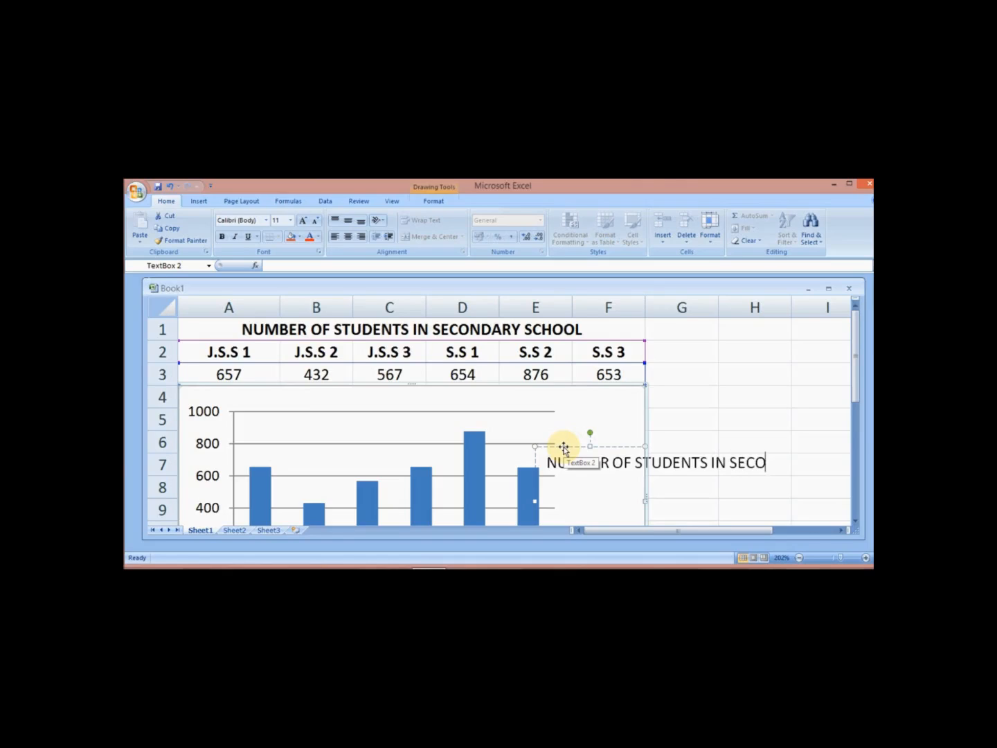
{"action": "type", "text": "NDARY SCHO"}
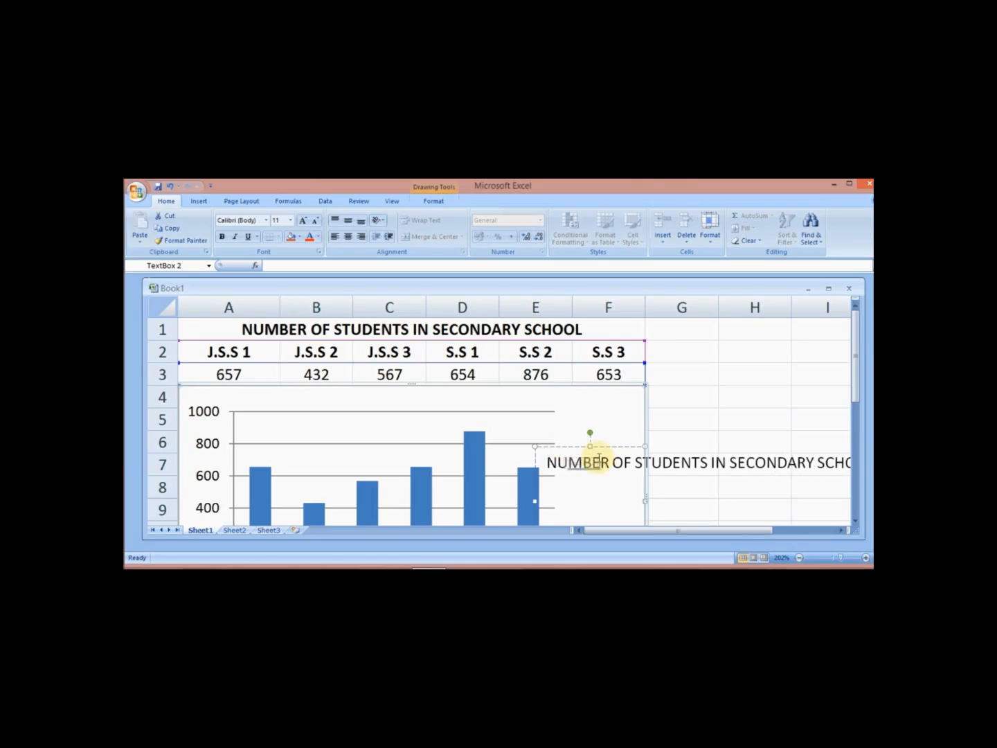
Step: Set the caption's font size to 11 and narrow the text box to fit beside the plot area
{"action": "left_click_drag", "start_coordinate": [646, 500], "coordinate": [643, 501]}
{"action": "left_click", "coordinate": [578, 462]}
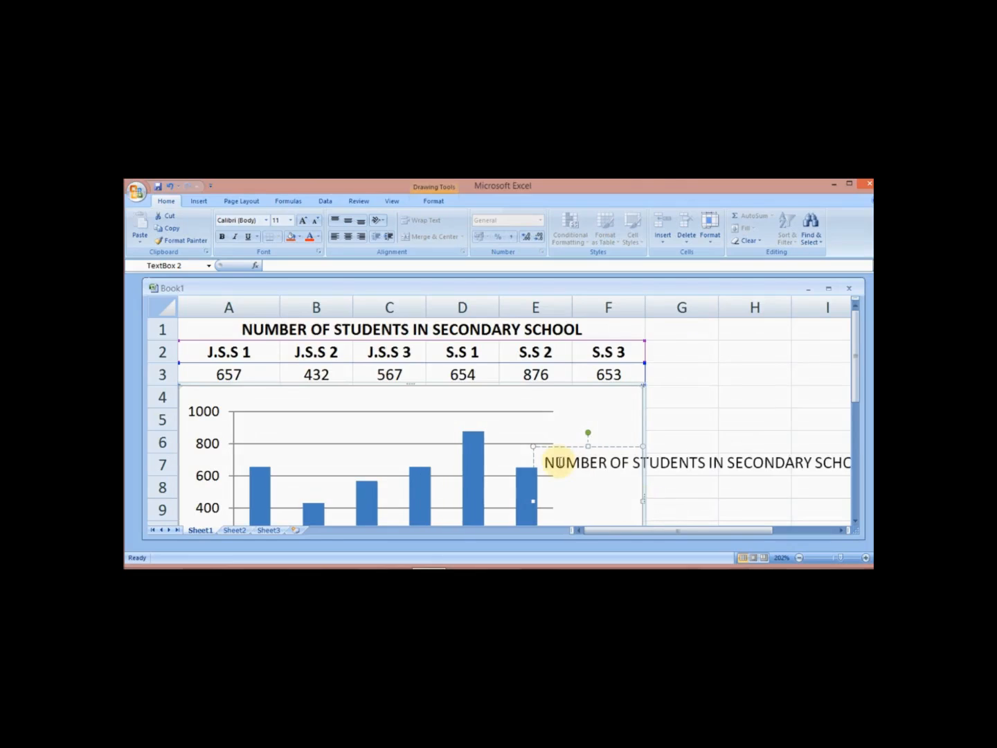
{"action": "triple_click", "coordinate": [560, 465]}
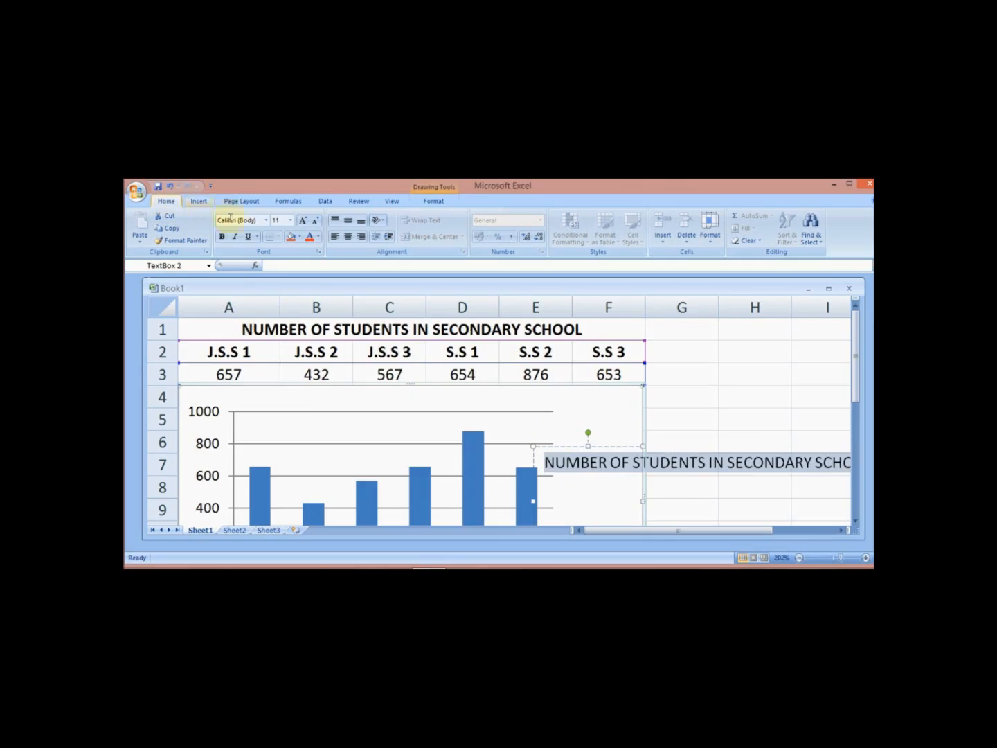
{"action": "left_click", "coordinate": [292, 222]}
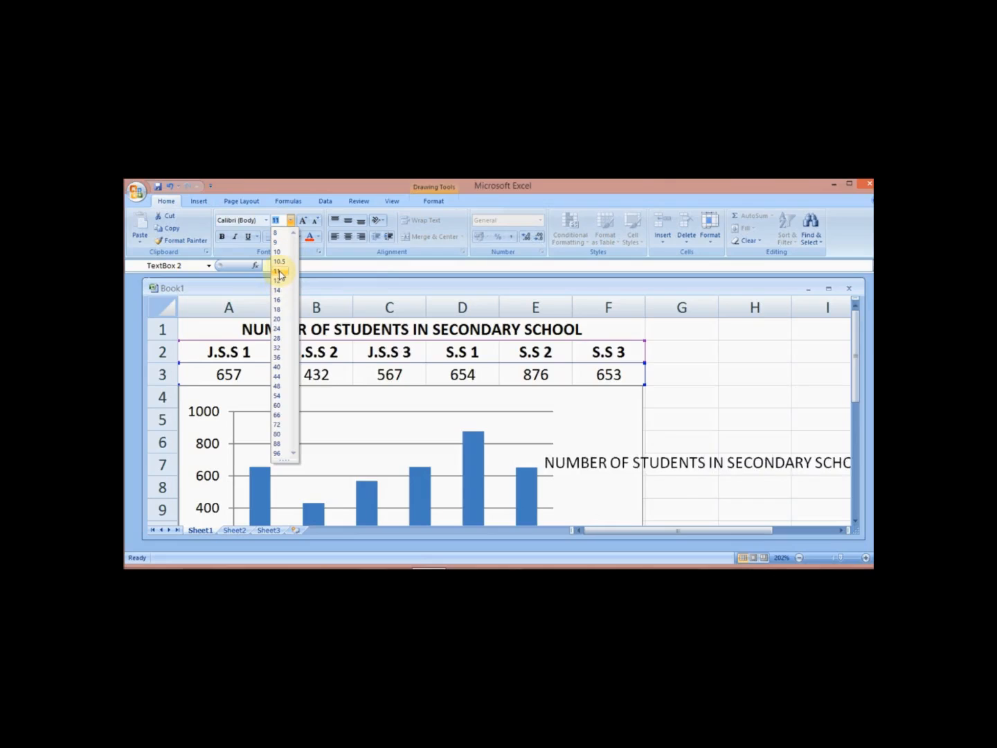
{"action": "left_click", "coordinate": [279, 275]}
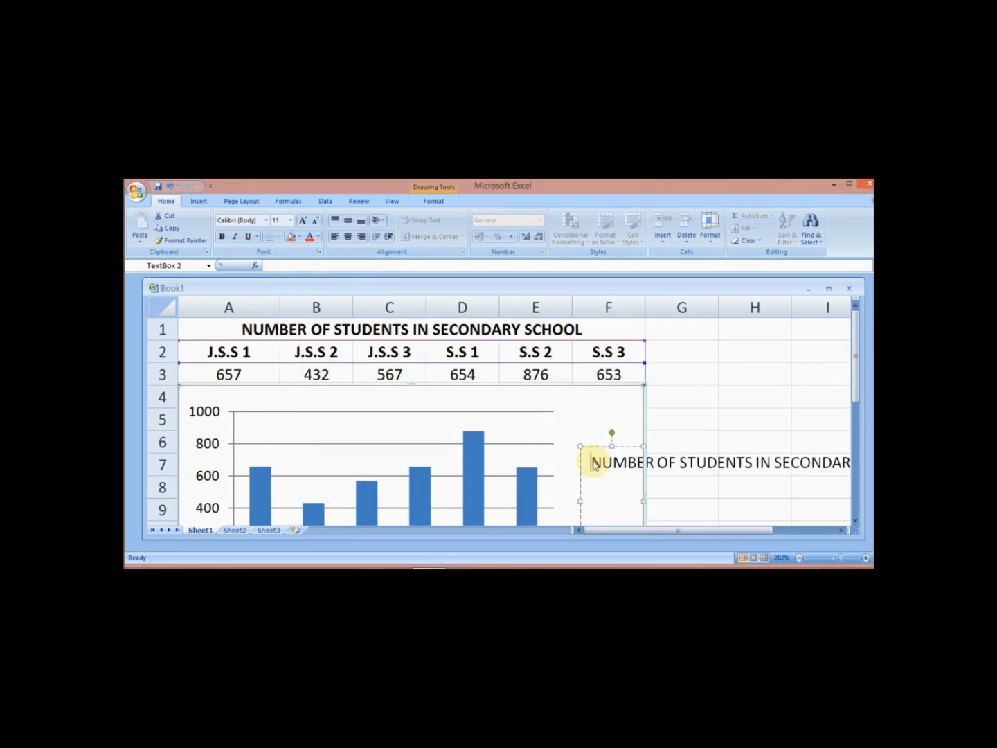
Step: Centre the caption text and move its text box above the chart's columns as a title
{"action": "key", "text": "ctrl+a"}
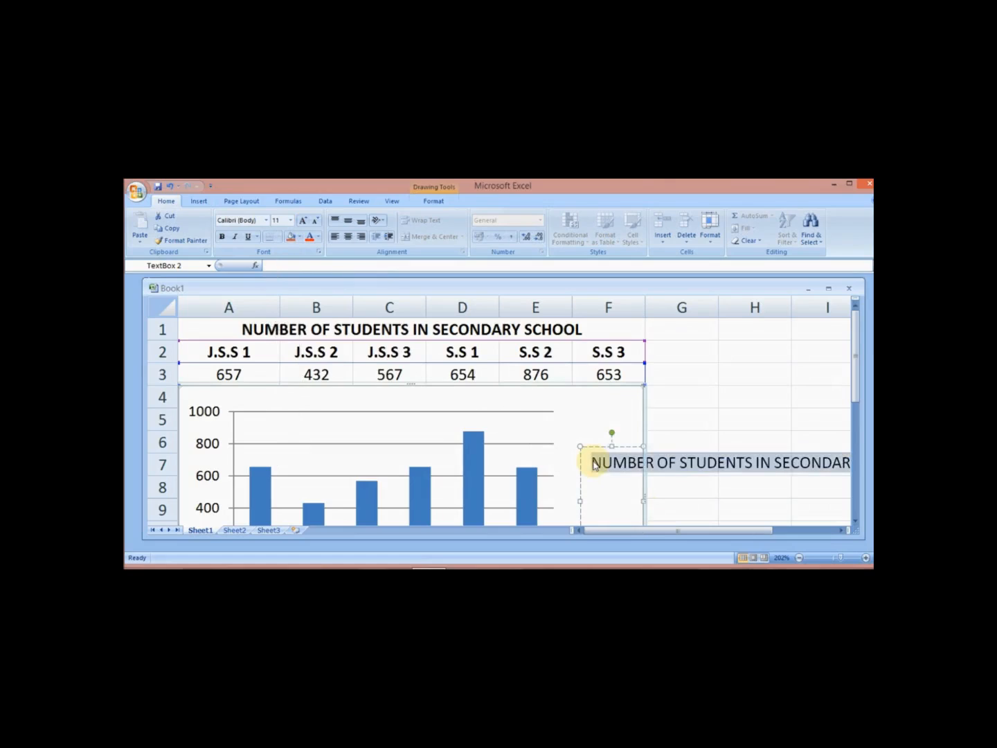
{"action": "left_click", "coordinate": [349, 238]}
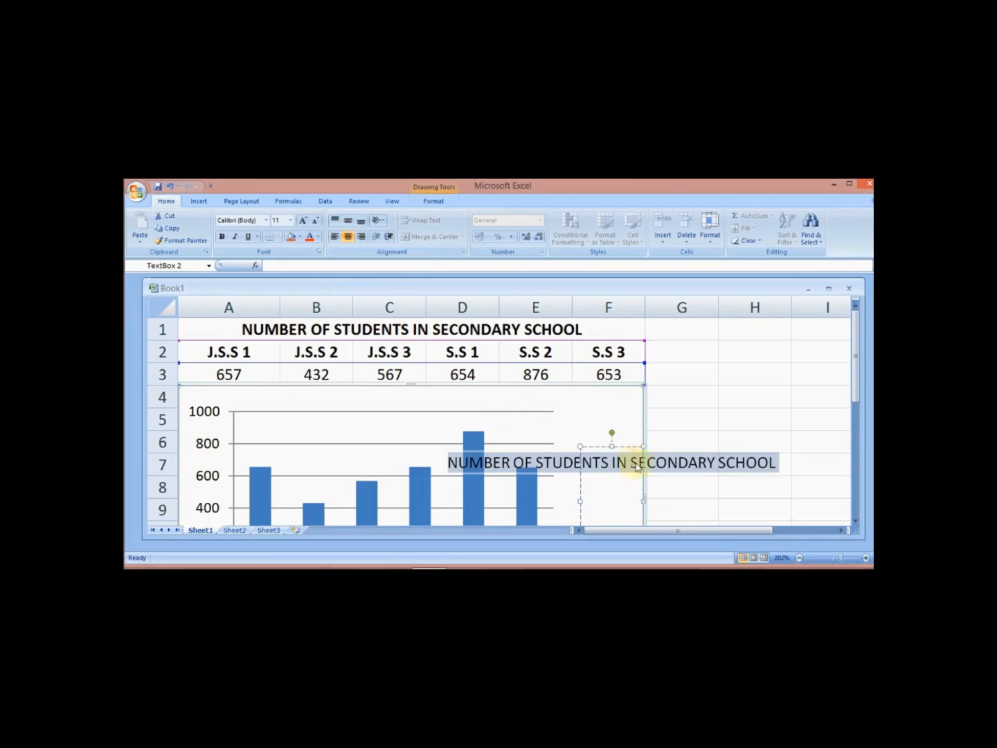
{"action": "left_click", "coordinate": [600, 450]}
{"action": "left_click_drag", "start_coordinate": [600, 450], "coordinate": [415, 390]}
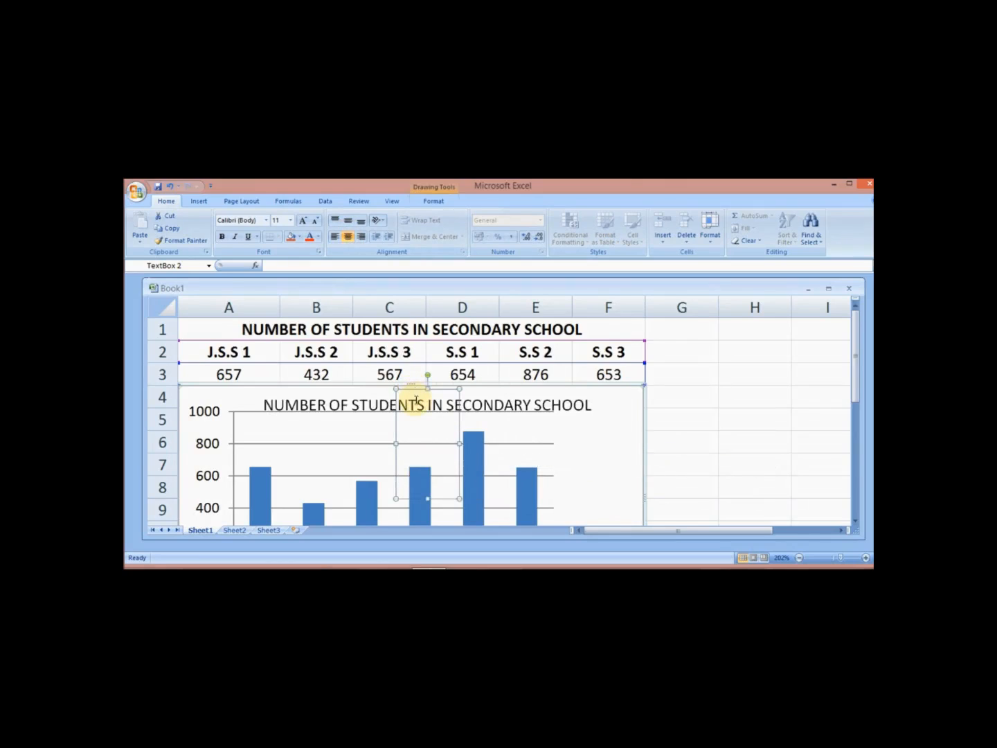
Step: Shorten the caption's text box and reposition it so the title sits centred just above the plot area
{"action": "left_click_drag", "start_coordinate": [428, 500], "coordinate": [418, 438]}
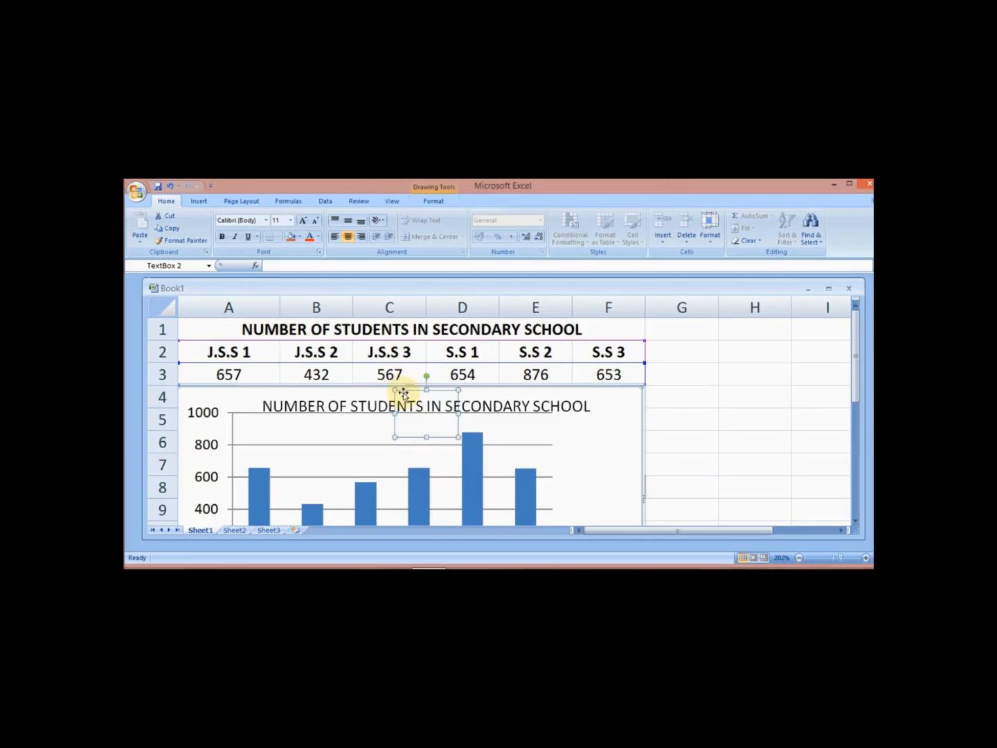
{"action": "left_click_drag", "start_coordinate": [403, 391], "coordinate": [402, 384]}
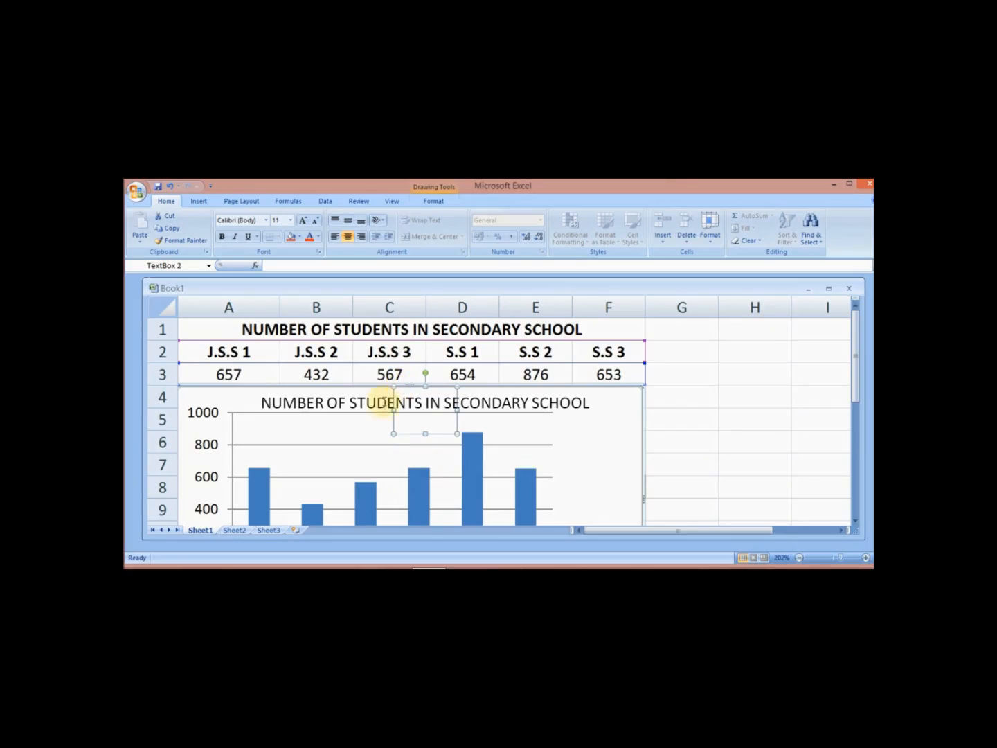
{"action": "left_click_drag", "start_coordinate": [393, 402], "coordinate": [374, 395]}
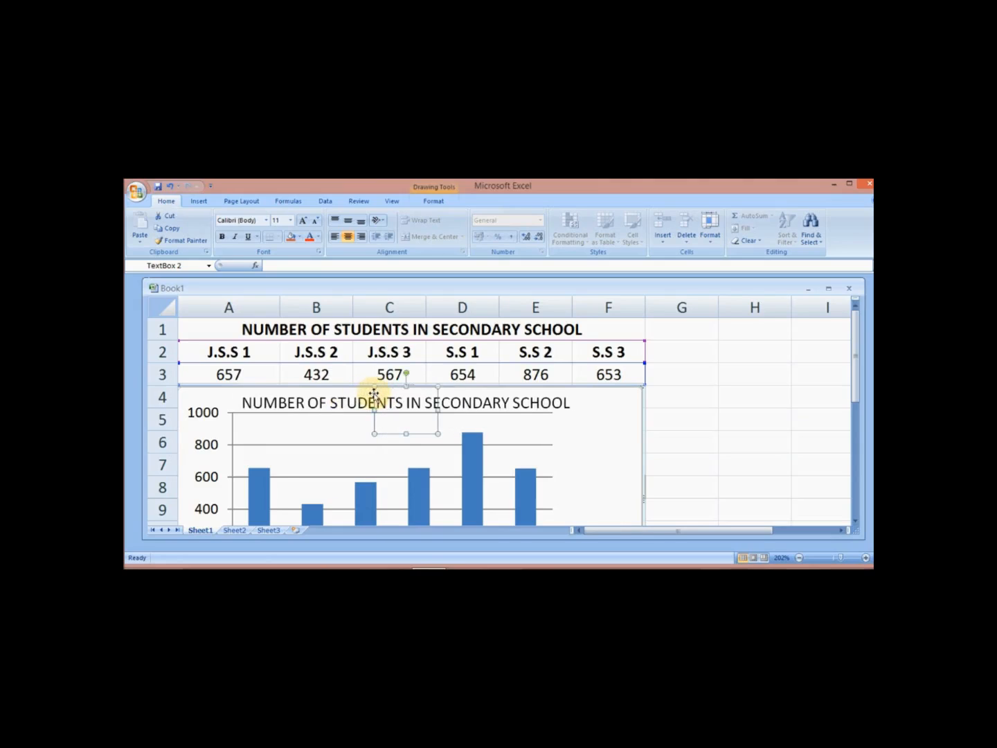
Step: Select the whole chart and bring up the objects available for insertion
{"action": "left_click", "coordinate": [644, 486]}
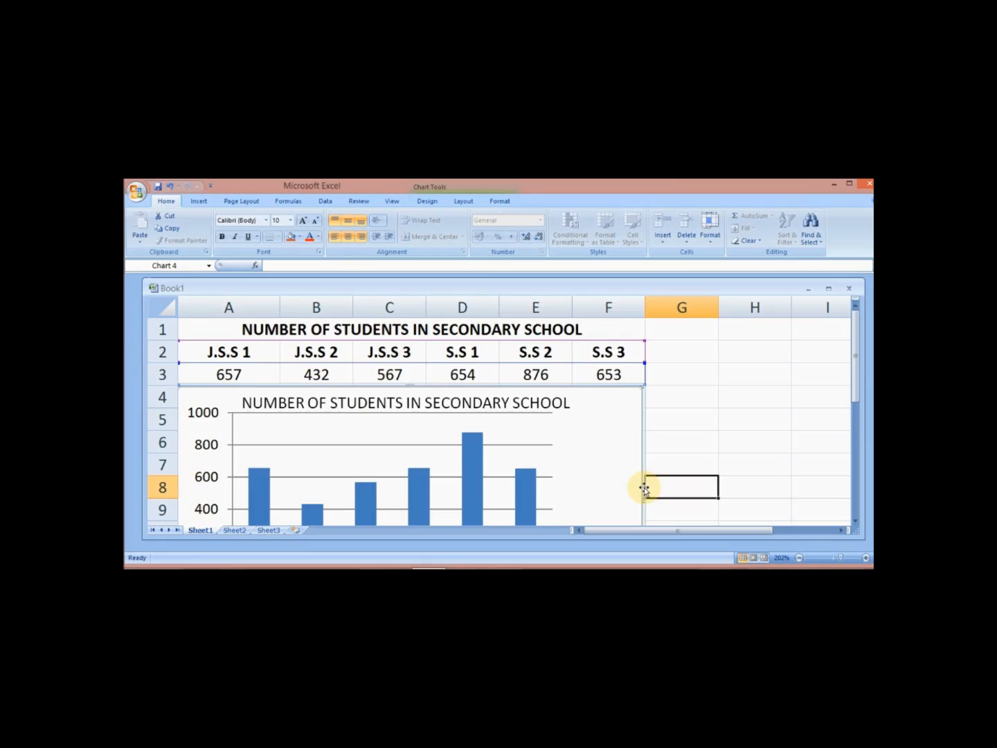
{"action": "left_click", "coordinate": [197, 203]}
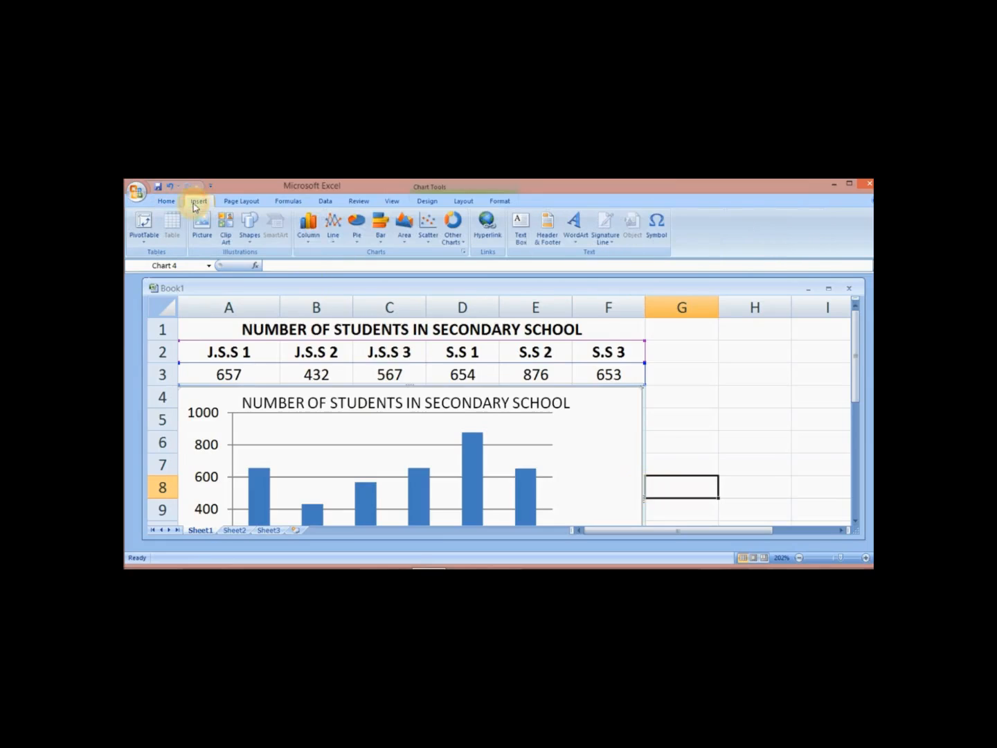